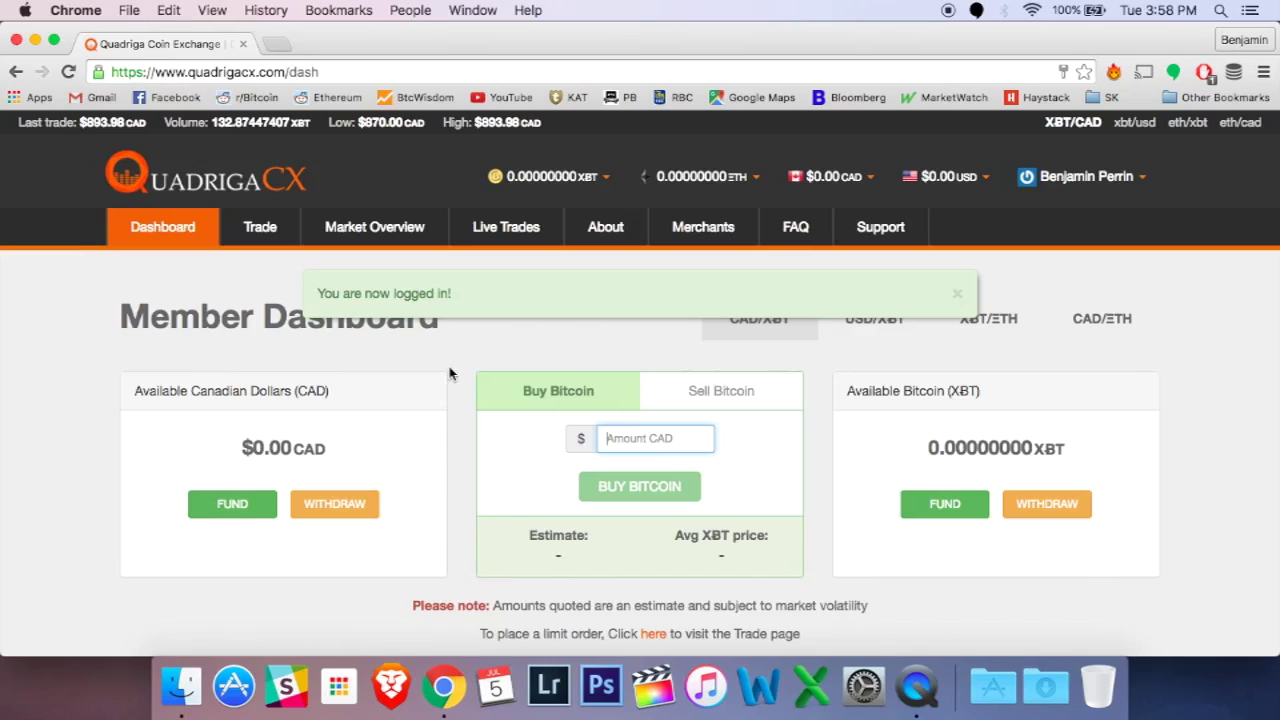
Step: Close the 'You are now logged in!' banner to reveal the $0.00 CAD and 0 XBT balances
left_click(507, 308)
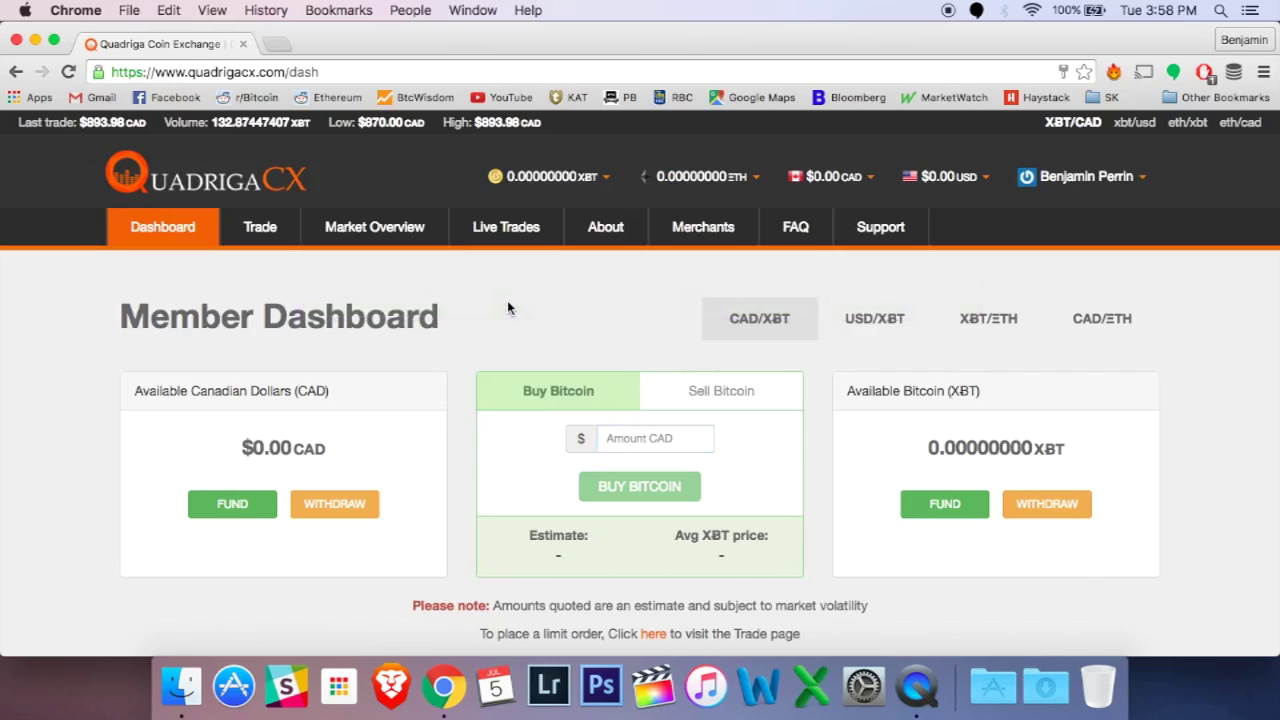
Step: Fund the CAD account by INTERAC Online with 100, giving a $5.00 fee and $95.00 net
left_click(228, 508)
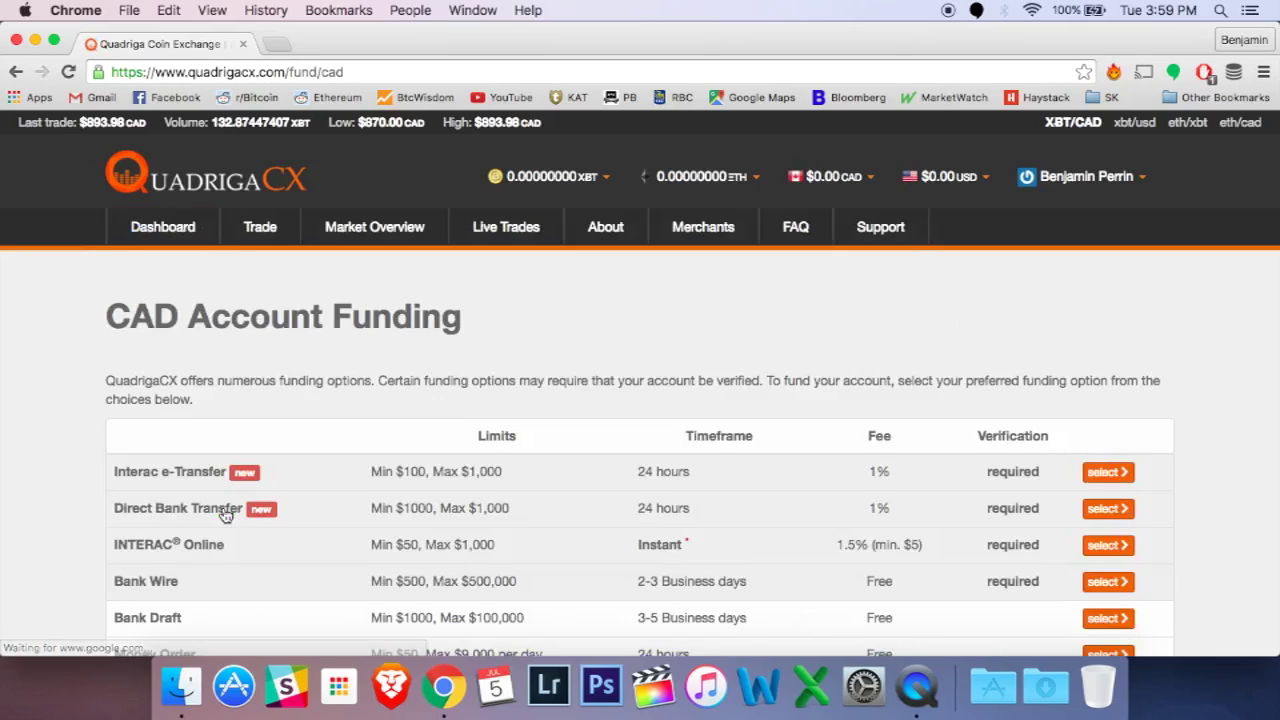
scroll(226, 514, "down", 3)
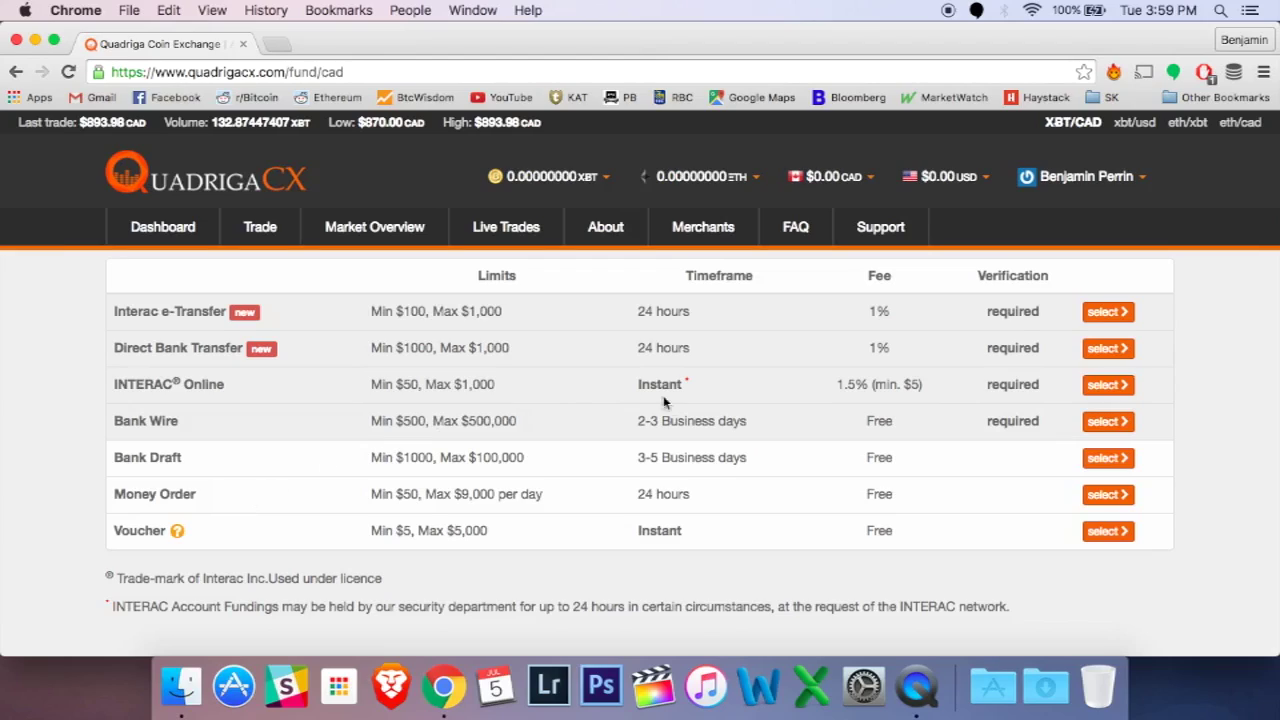
left_click(1104, 385)
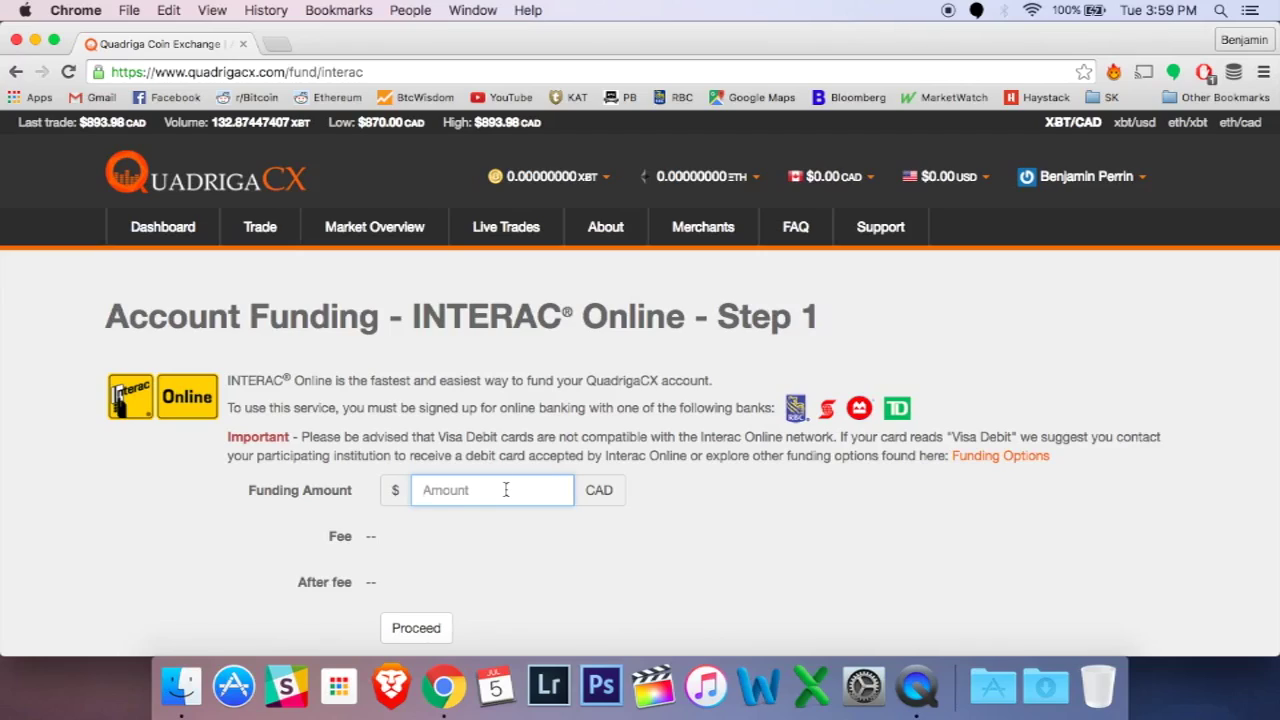
type("100")
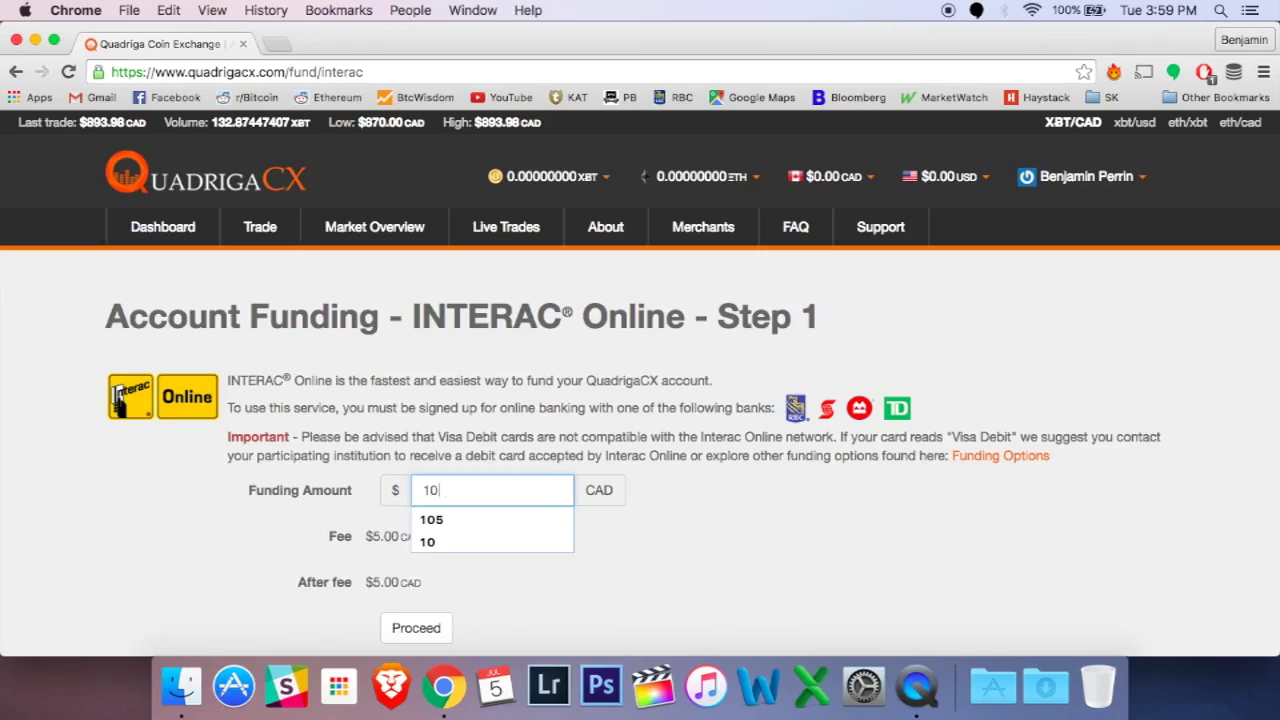
left_click(584, 545)
scroll(584, 545, "down", 1)
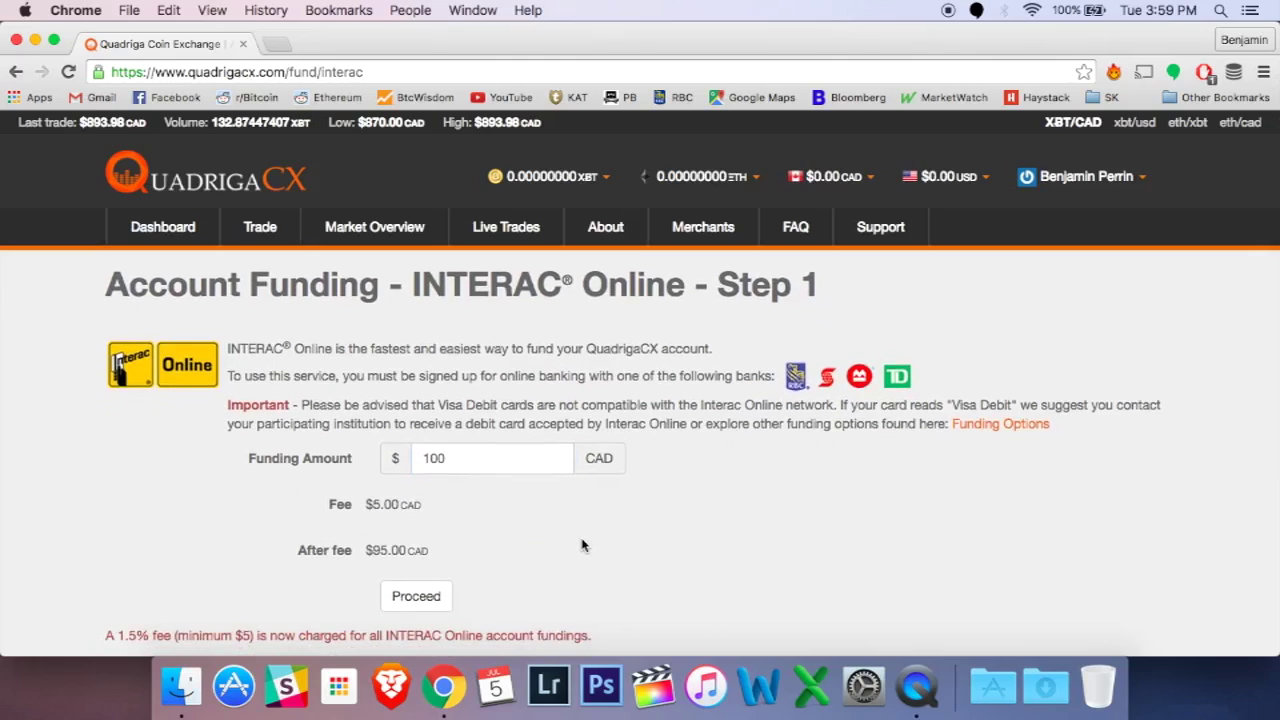
Step: Proceed with the $100.00 CAD payment and choose RBC Royal Bank as the paying bank
left_click(429, 607)
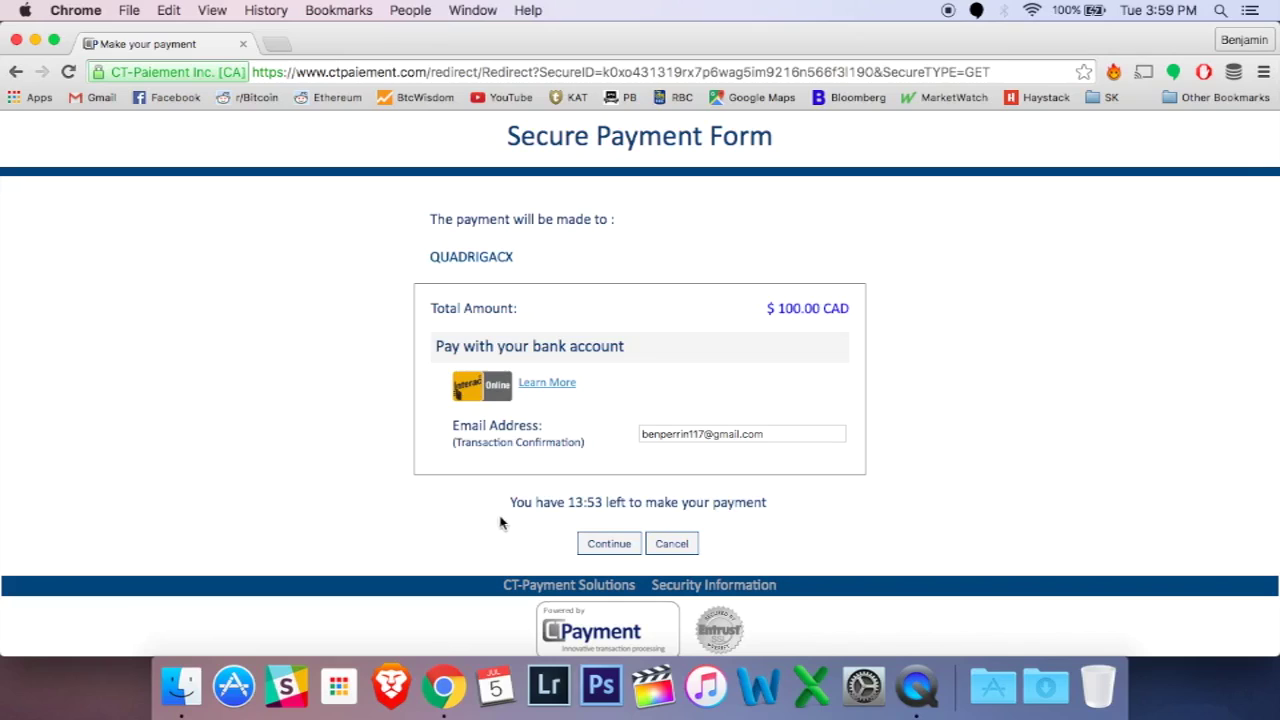
left_click(610, 544)
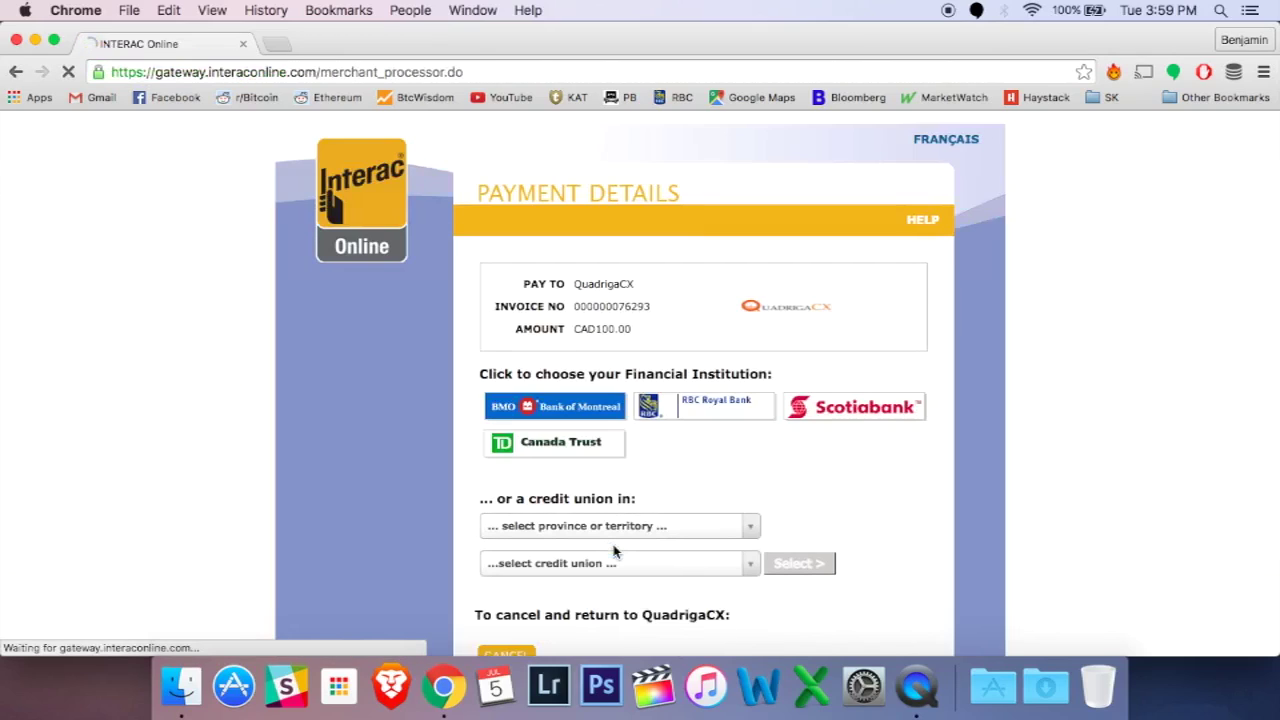
left_click(714, 419)
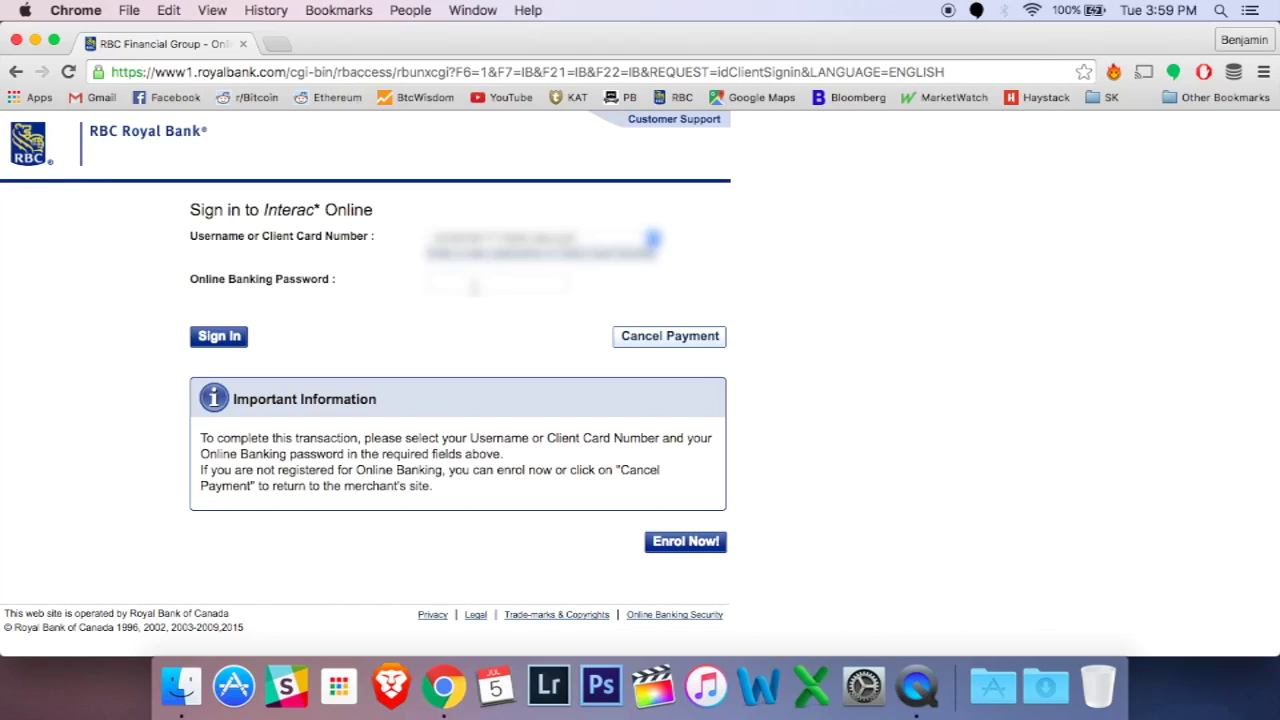
Step: Sign in to RBC Royal Bank Online Banking with the banking password
left_click(475, 287)
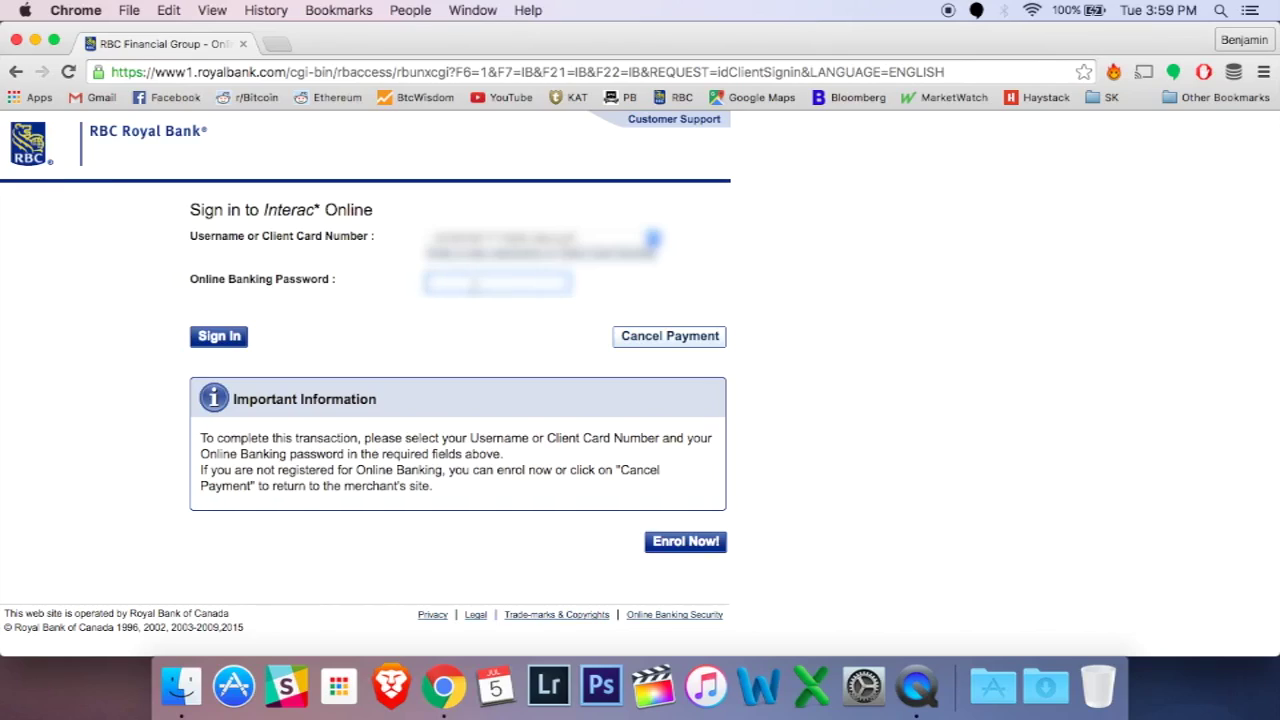
type("•••••••••")
left_click(218, 340)
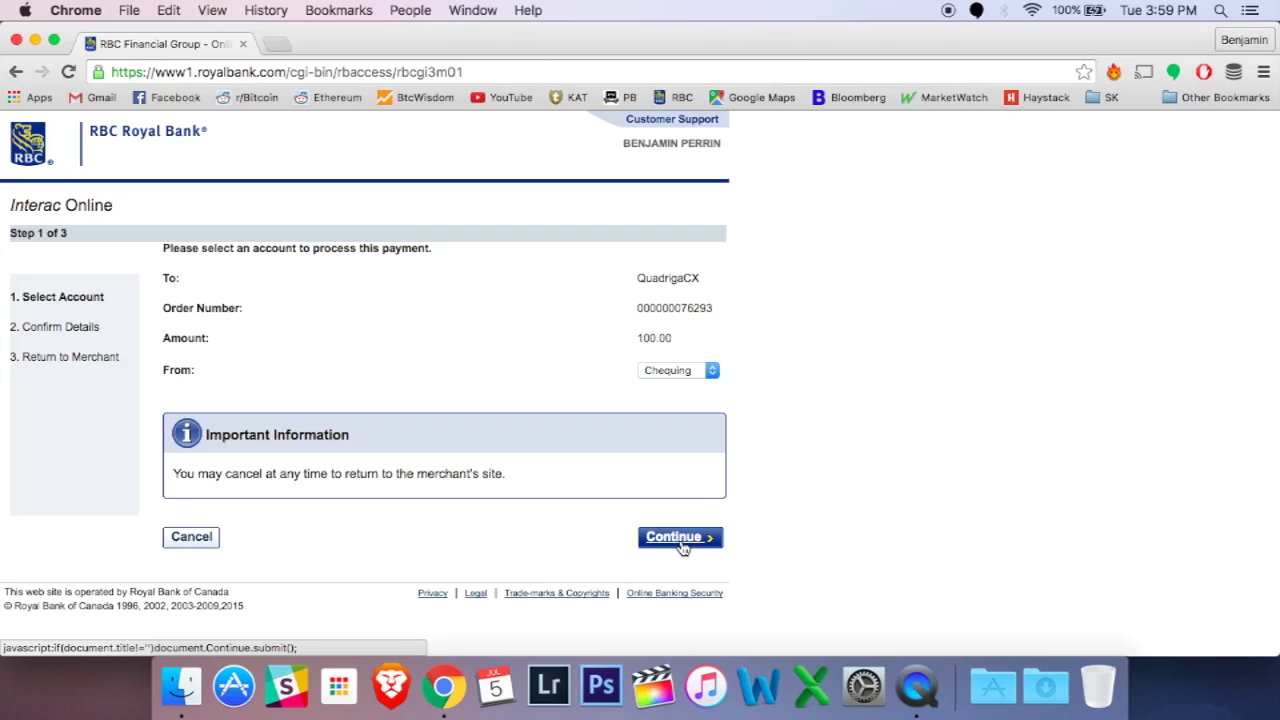
Step: Pay the $100.00 to QuadrigaCX from the Savings account and confirm it
left_click(706, 371)
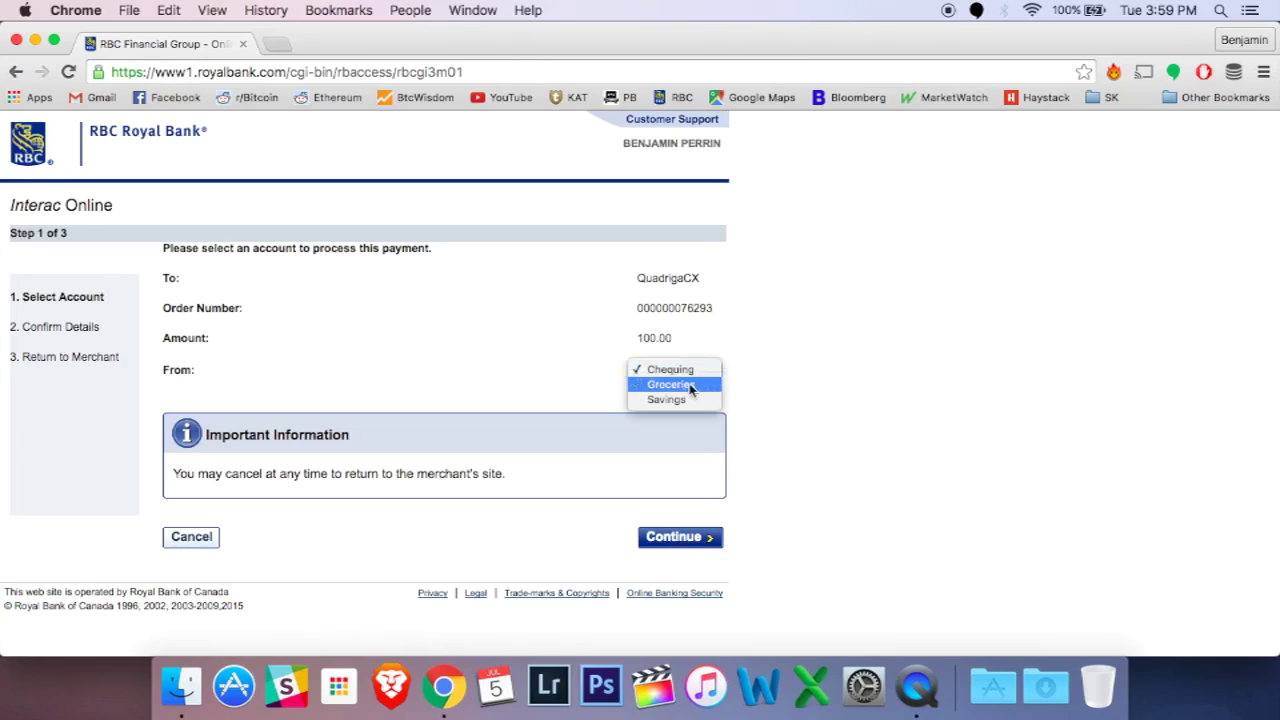
left_click(676, 399)
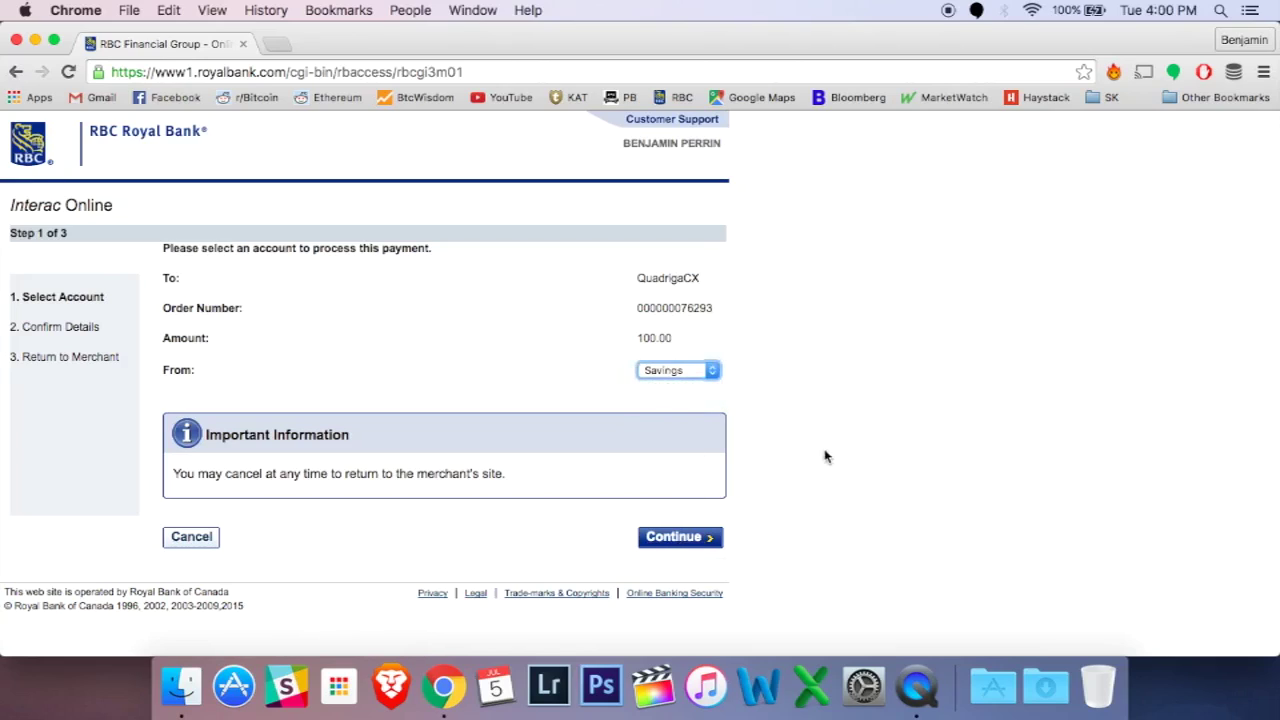
left_click(673, 540)
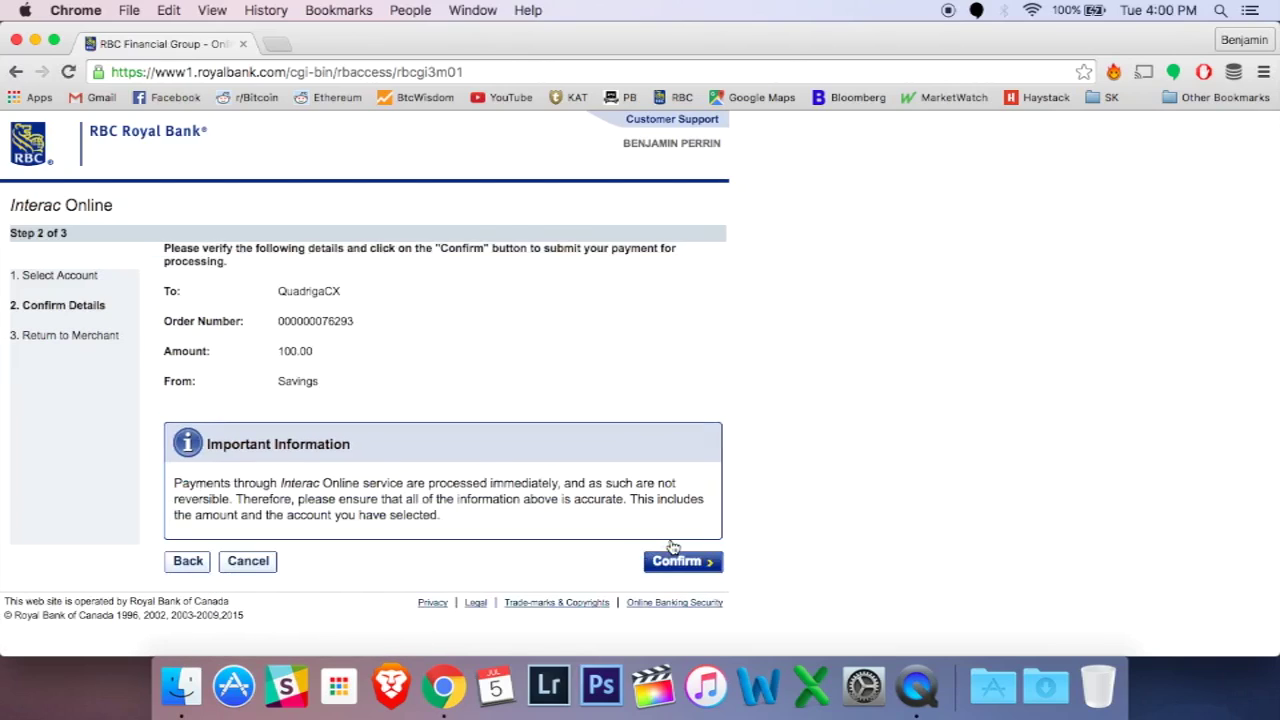
left_click(676, 562)
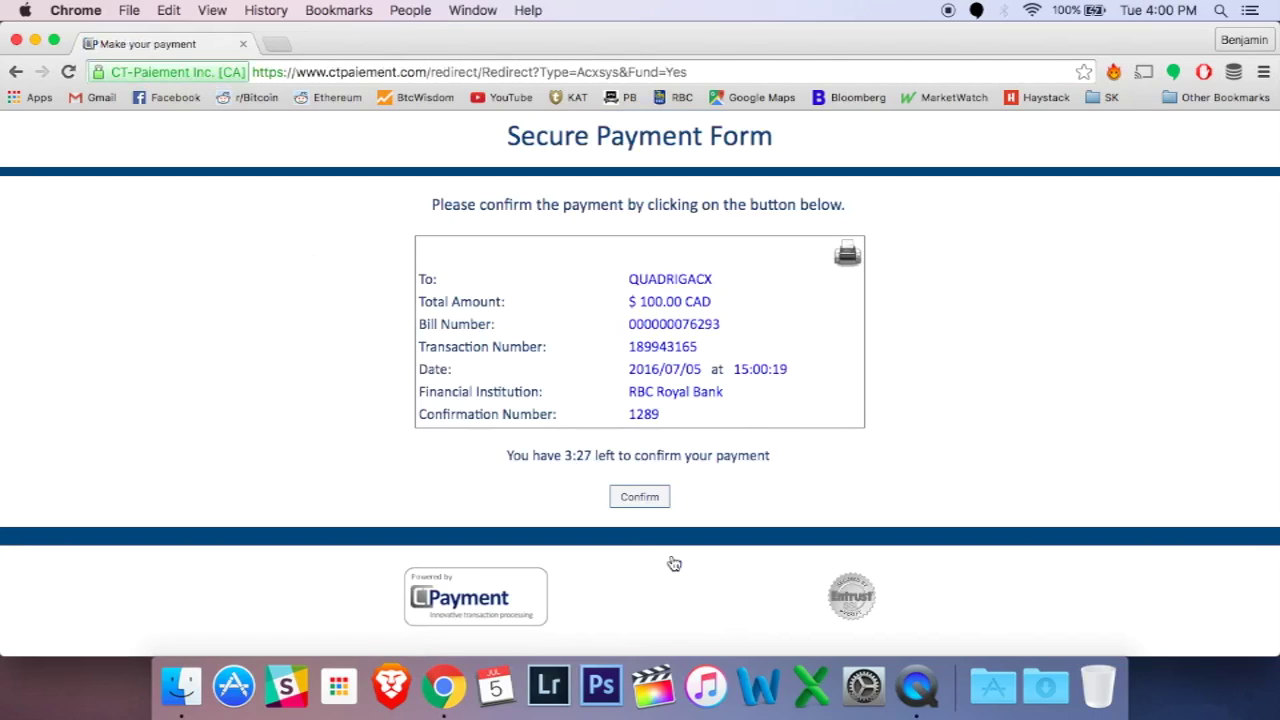
Step: Finish the payment and go back to the Dashboard, now showing $95.00 CAD available
left_click(641, 499)
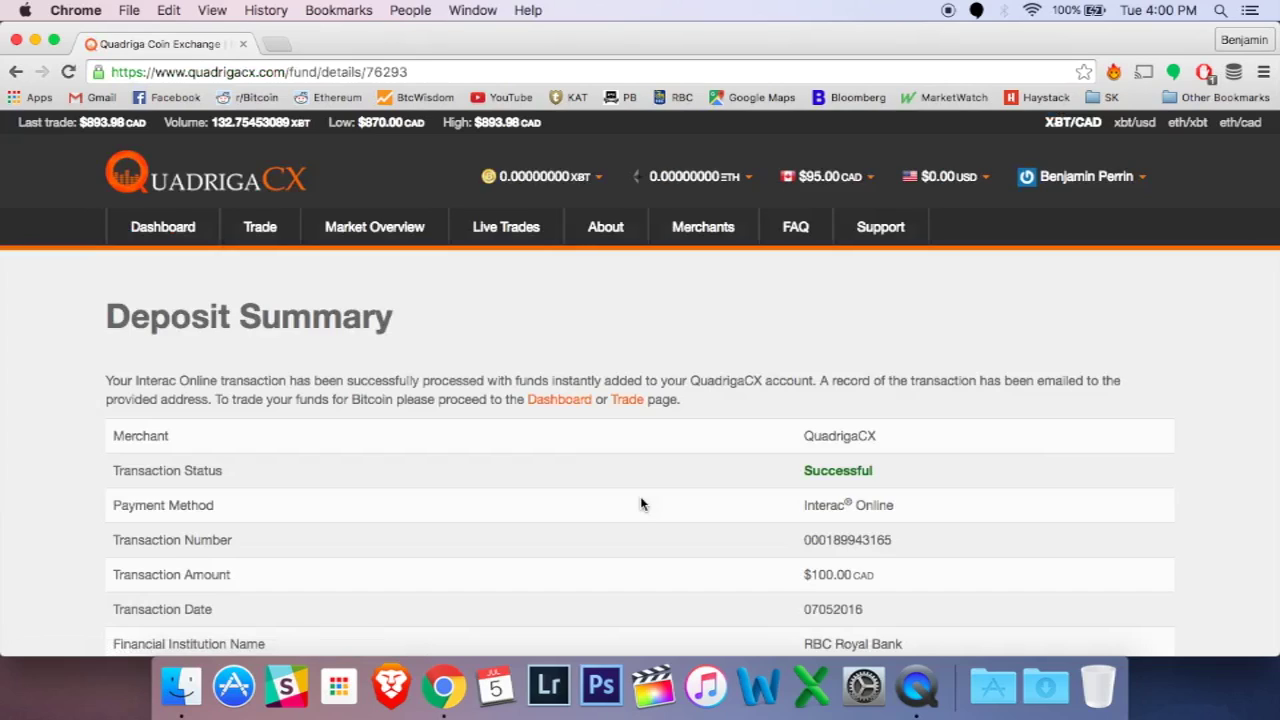
scroll(641, 504, "down", 3)
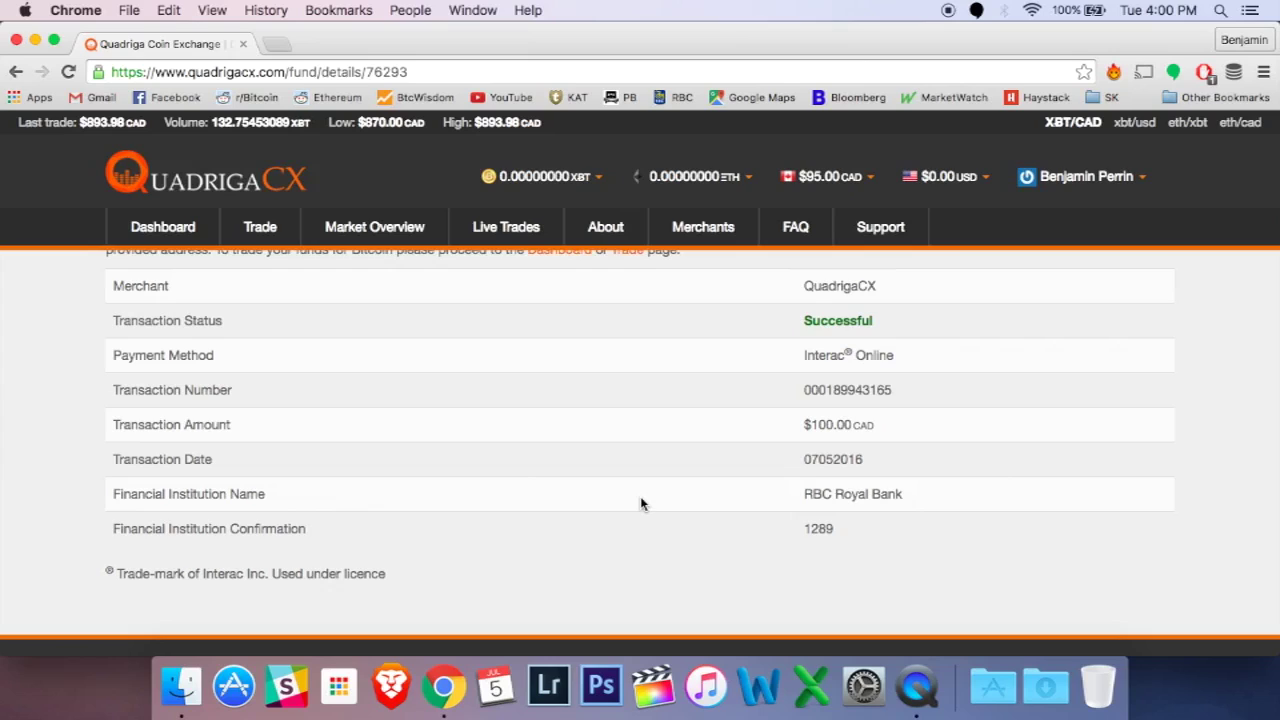
scroll(641, 504, "up", 3)
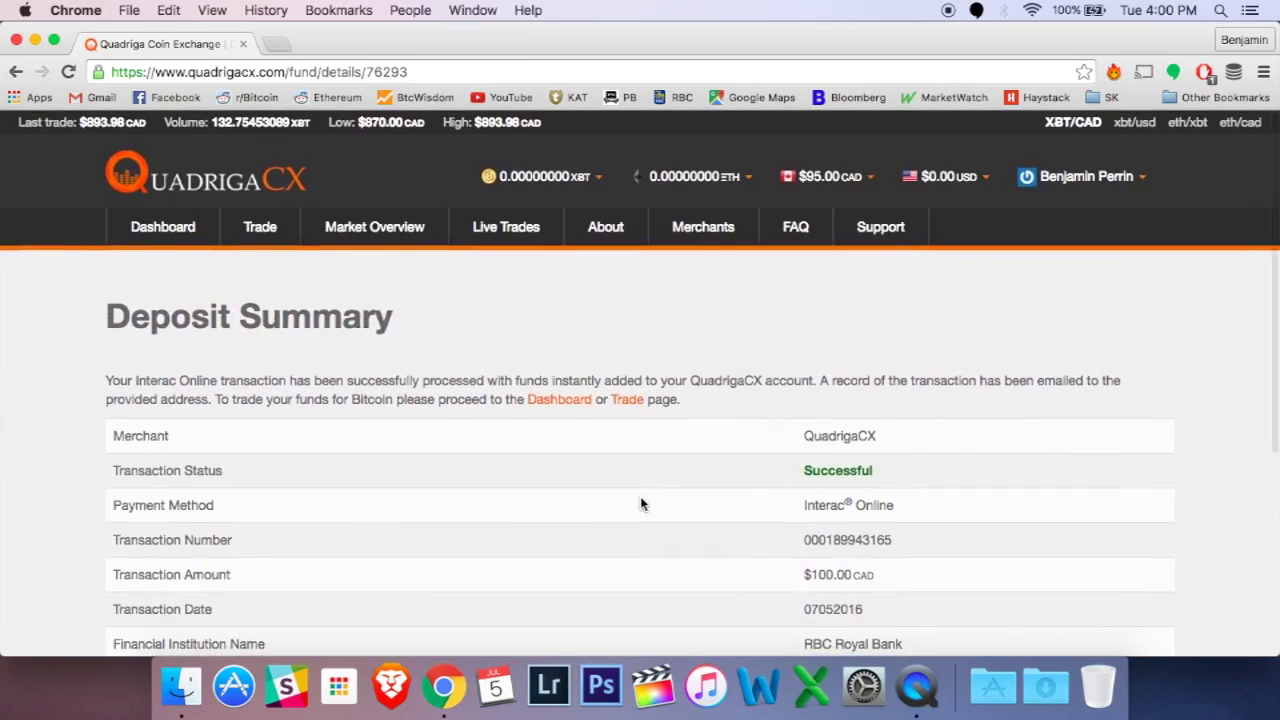
left_click(168, 232)
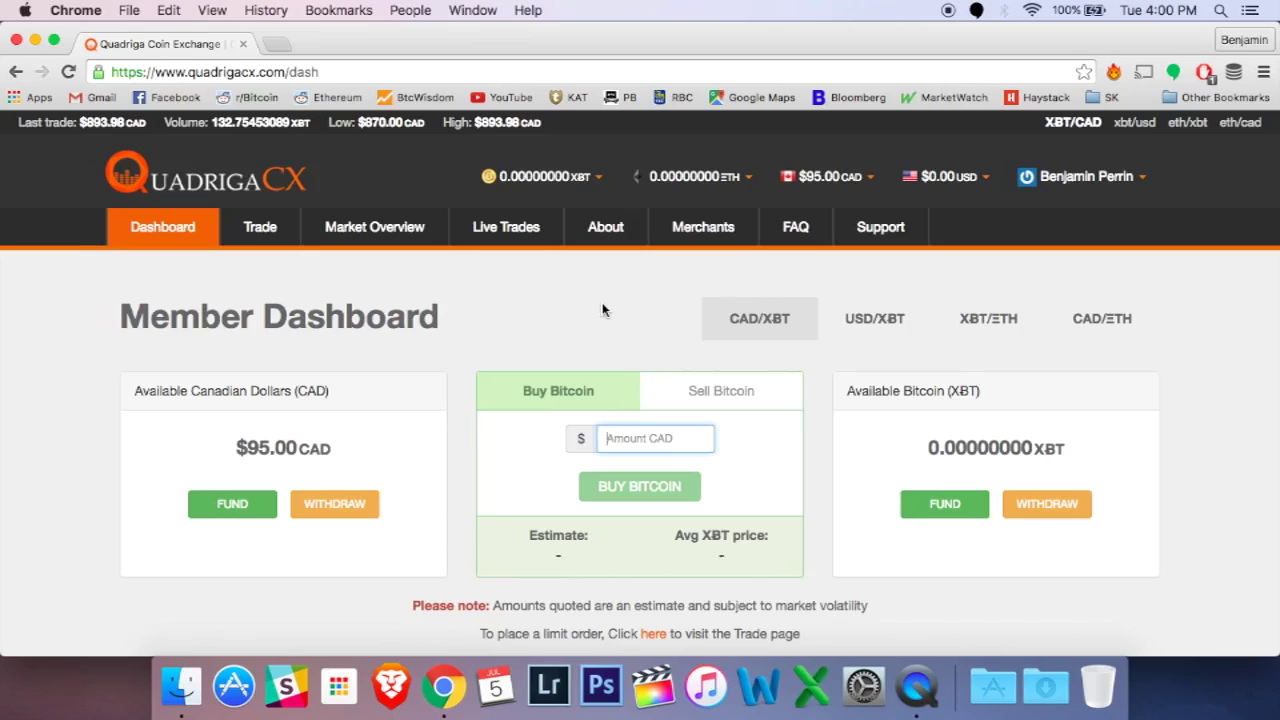
Step: Buy bitcoin with 95.00 CAD, receiving 0.10573502 XBT
scroll(528, 511, "down", 1)
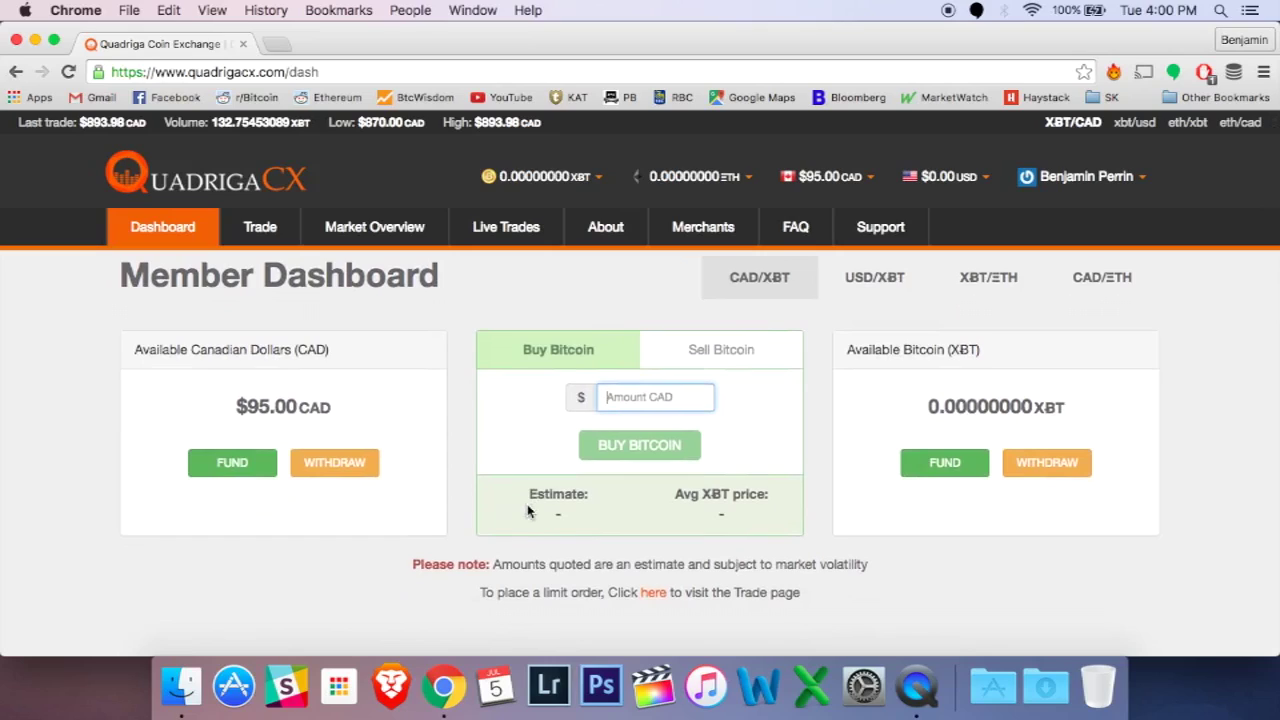
scroll(823, 437, "up", 1)
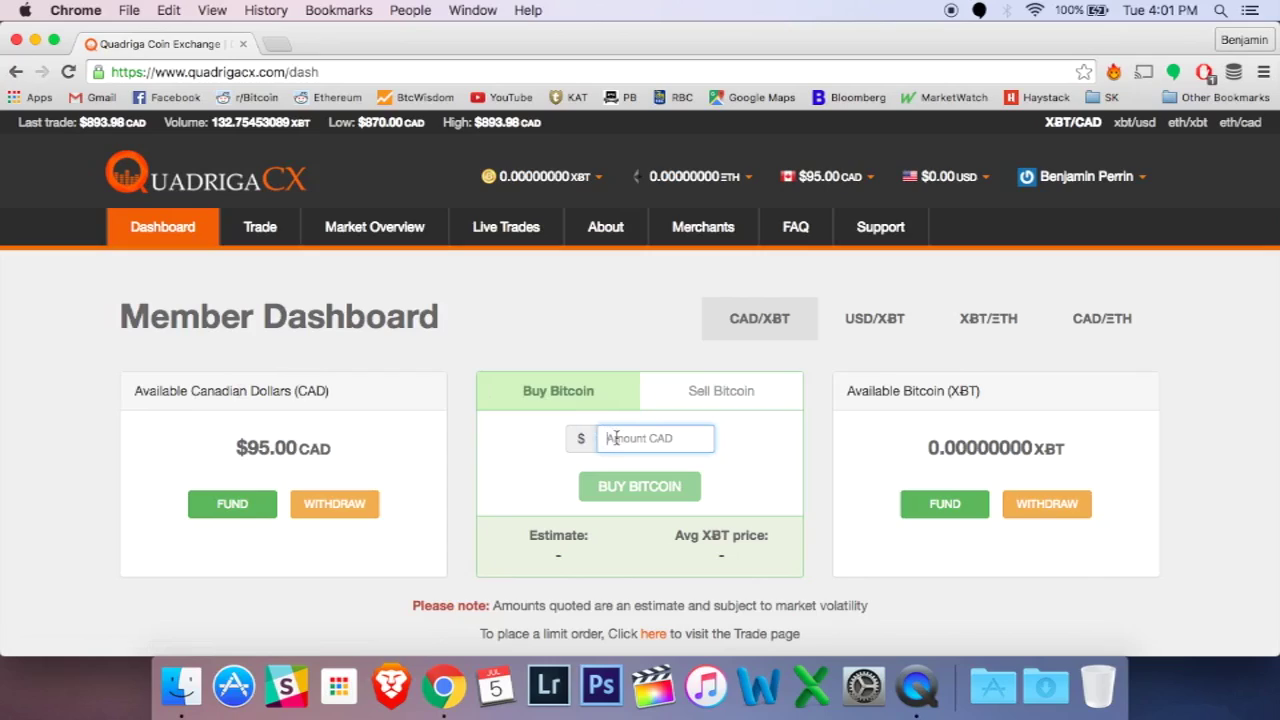
type("9")
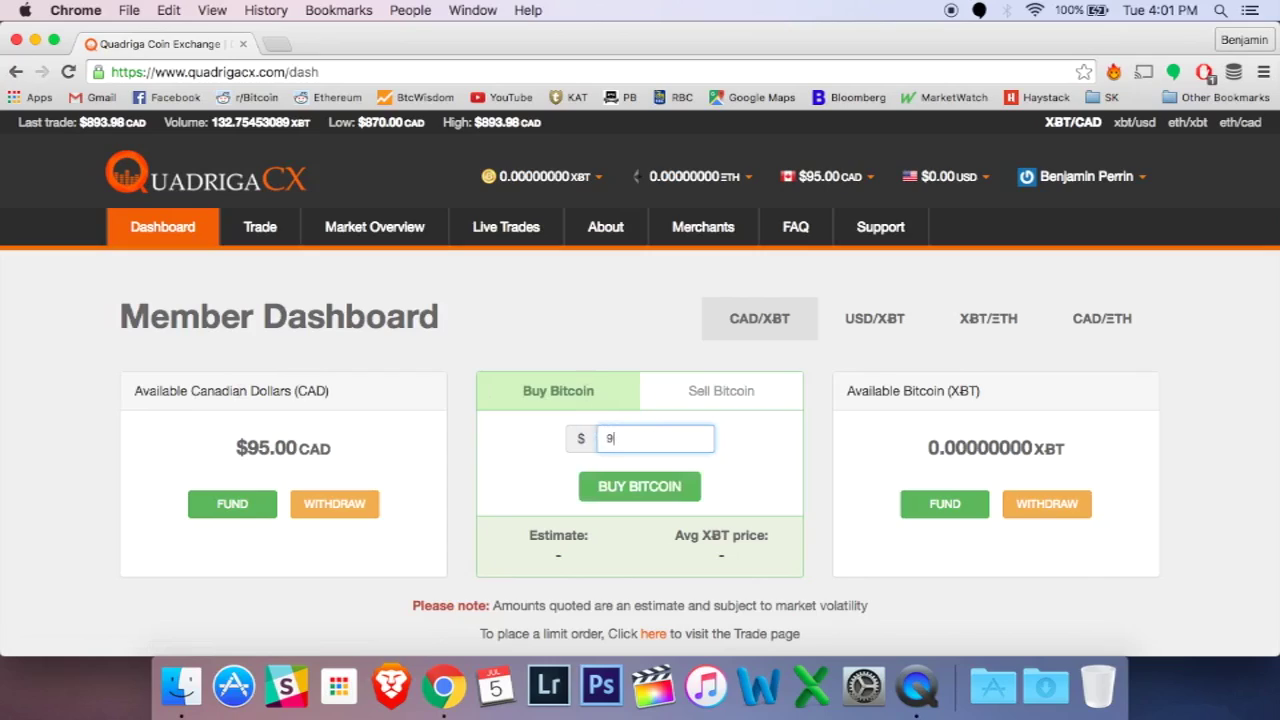
type("5.00")
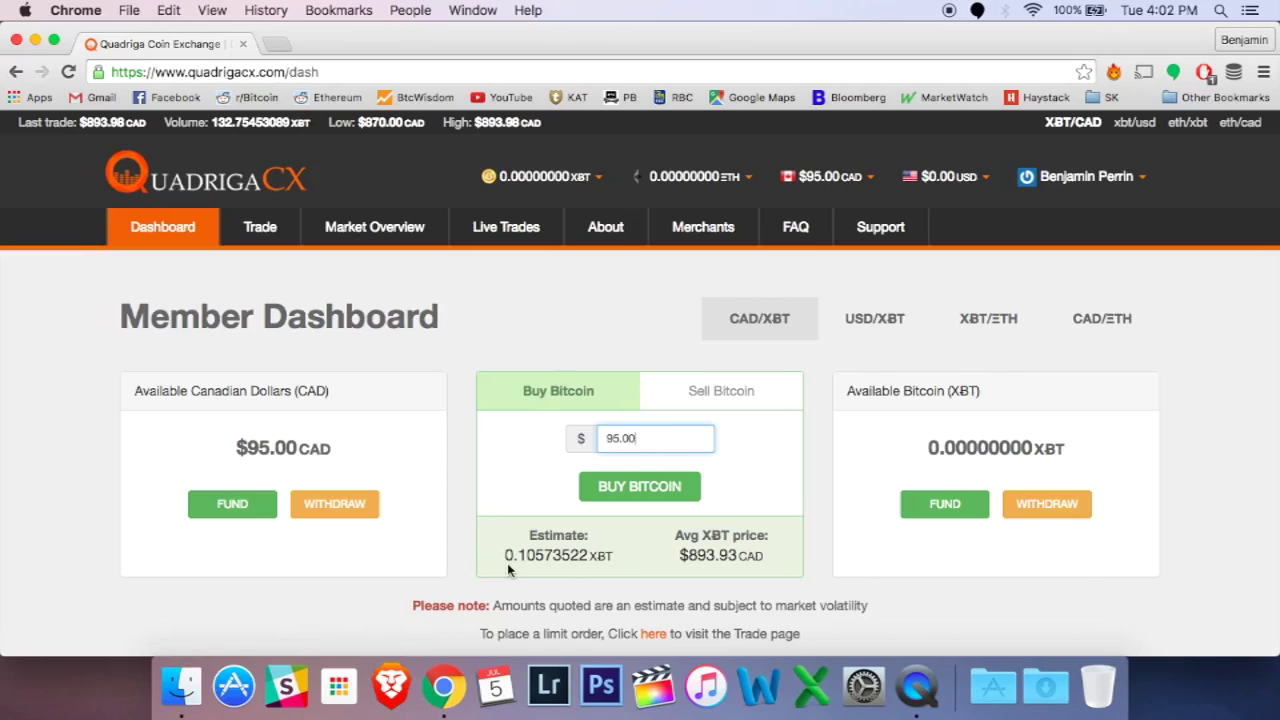
left_click(630, 487)
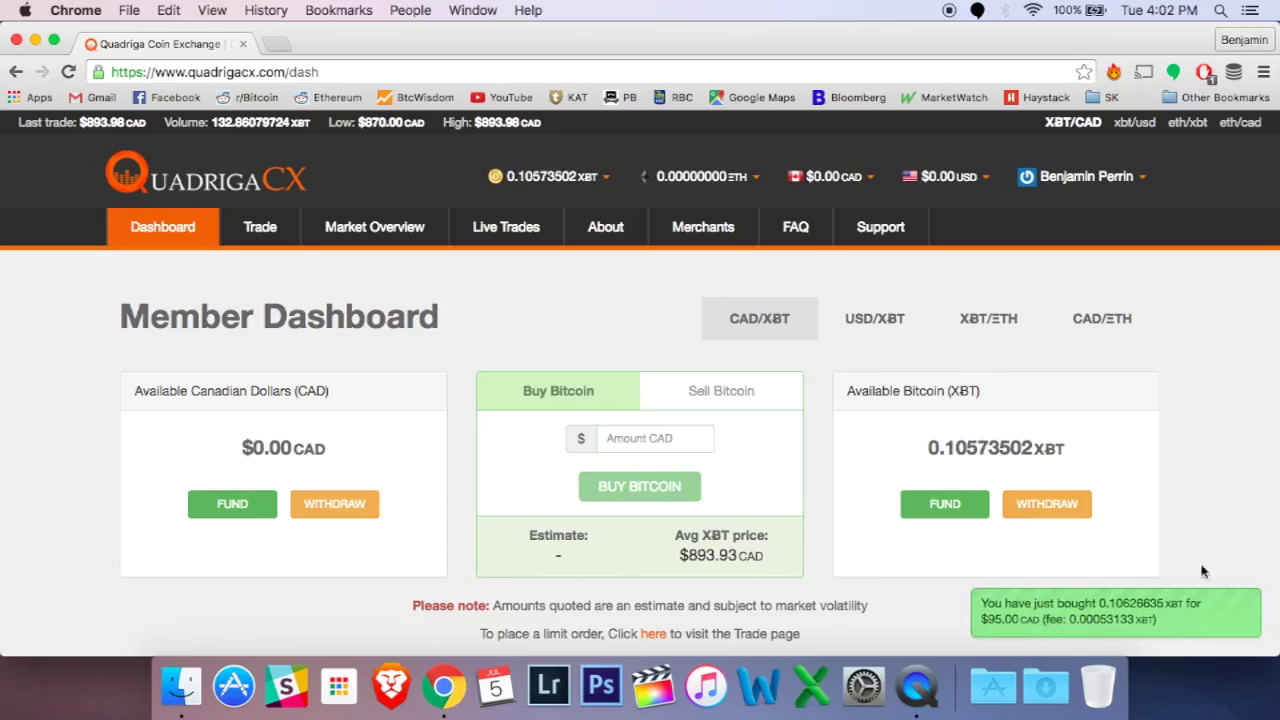
left_click(163, 227)
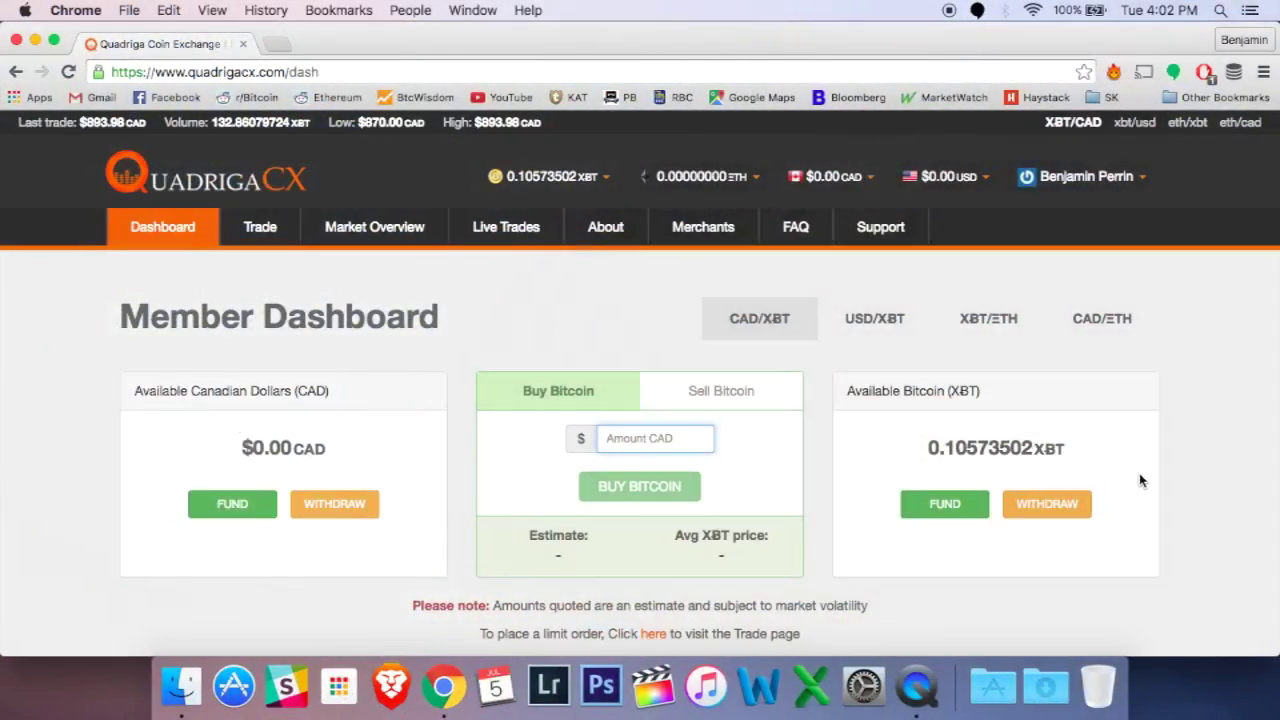
Step: Fill the XBT withdrawal with the maximum 0.10573502 XBT, the pasted wallet address and the transaction PIN
left_click(1072, 510)
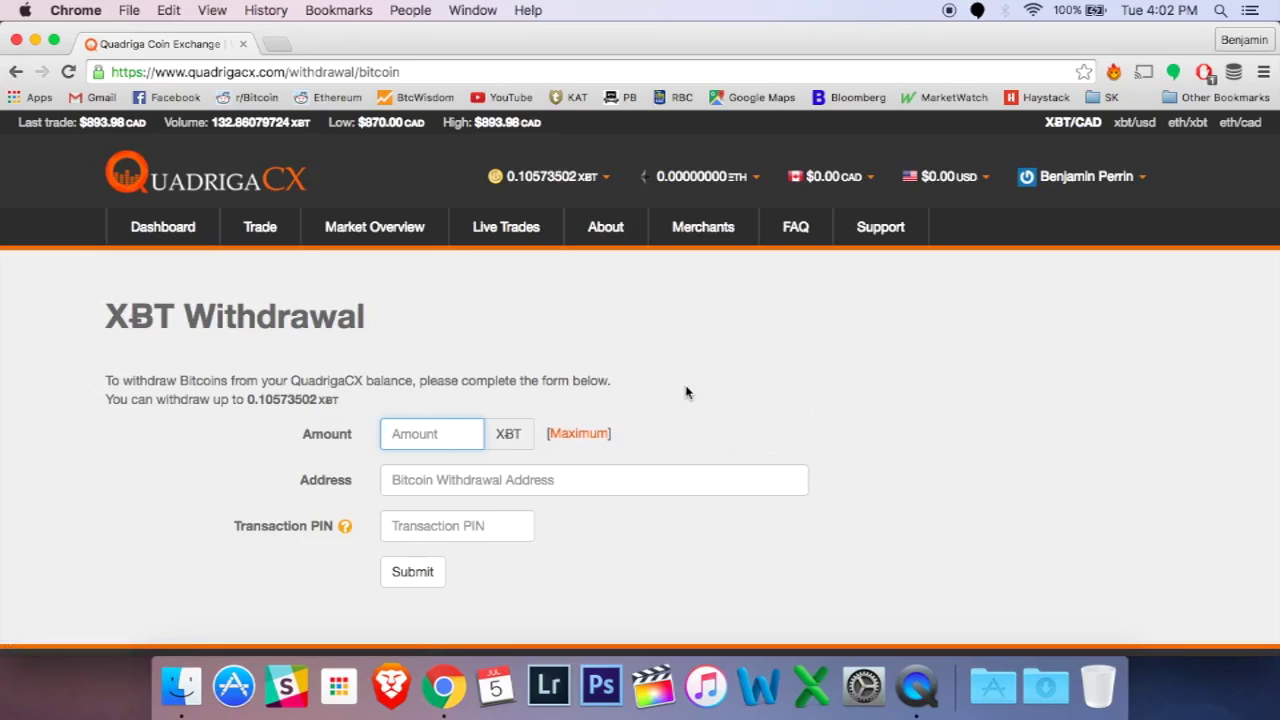
left_click(587, 434)
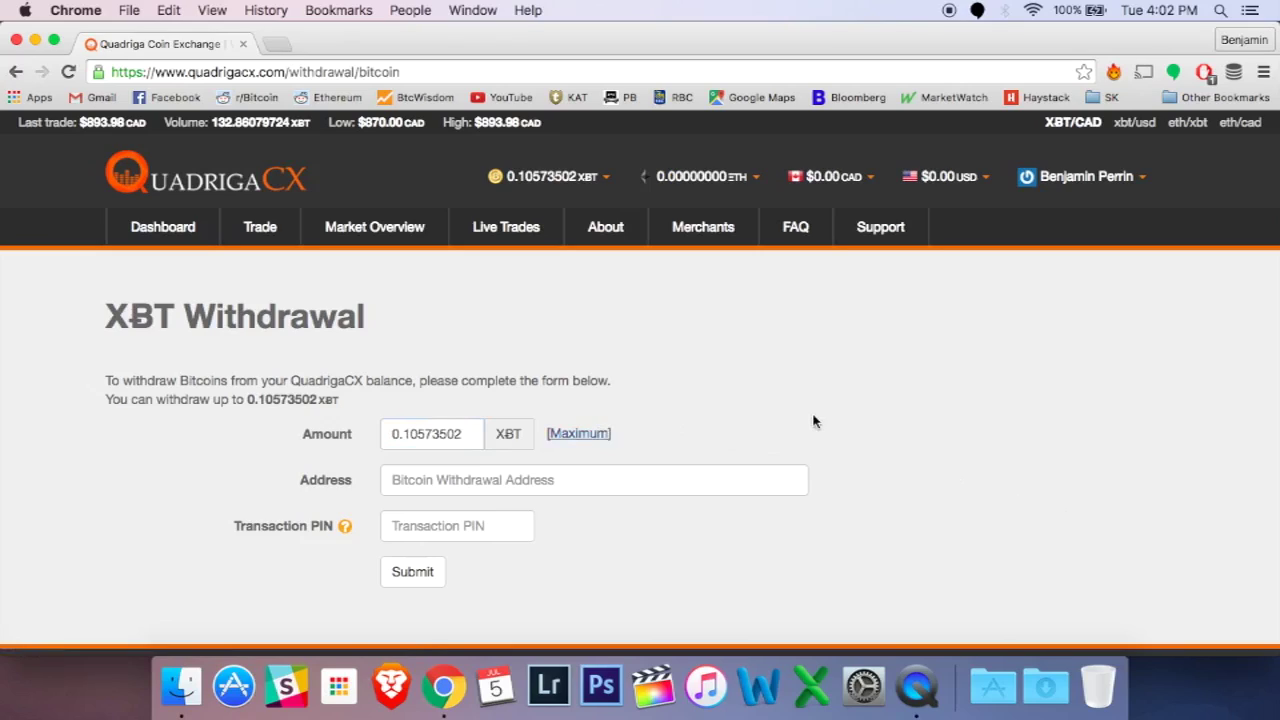
left_click(562, 481)
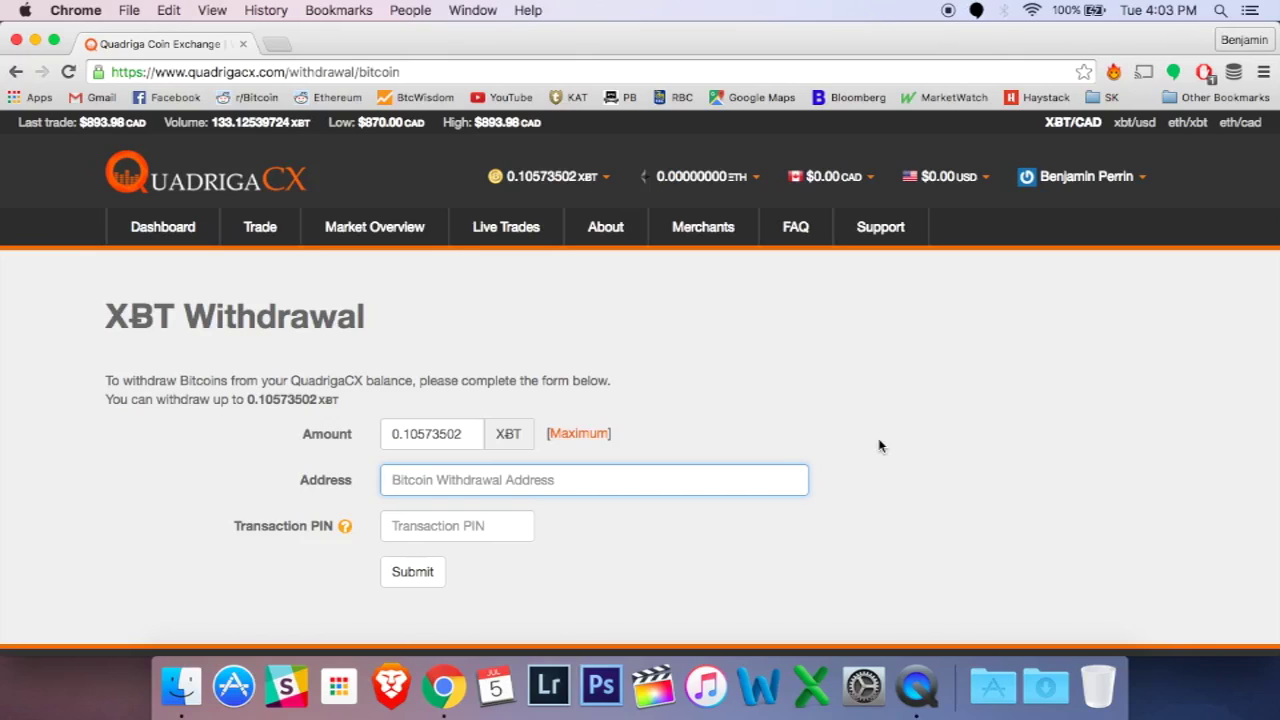
type("1JHkdWGXx6PEkcf8WtbqikwVbnnBENojvX")
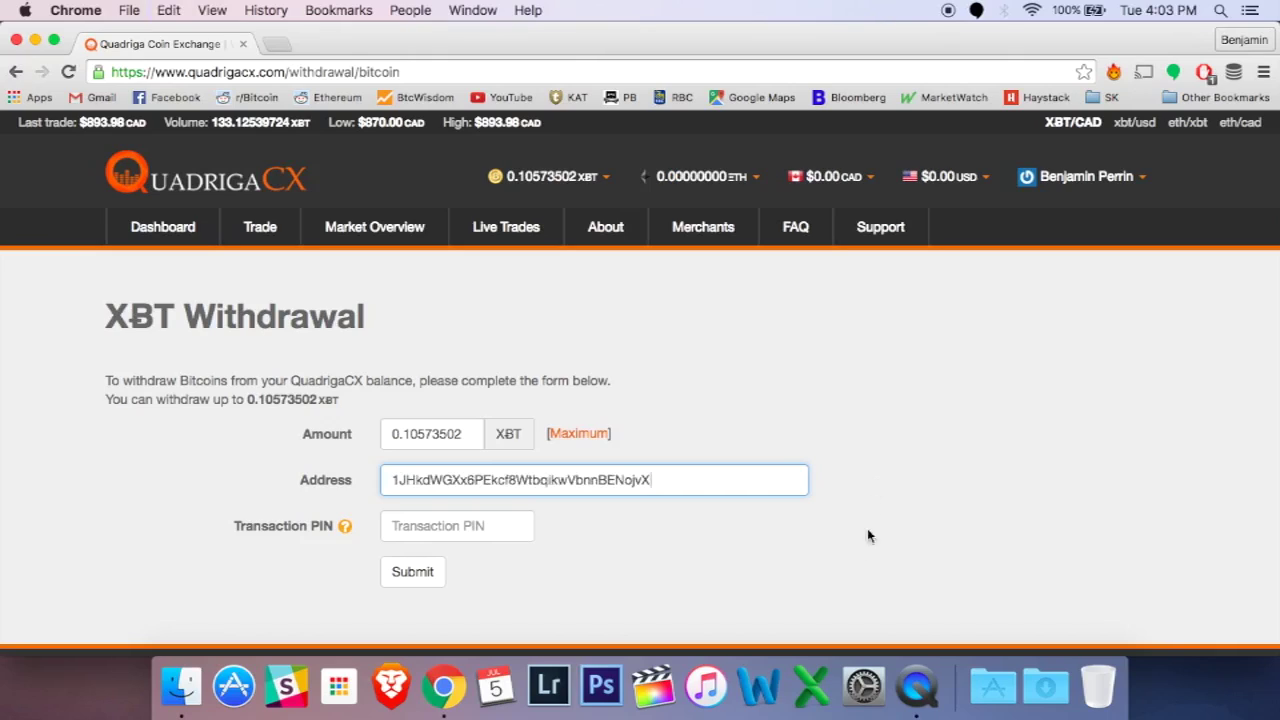
key("Tab")
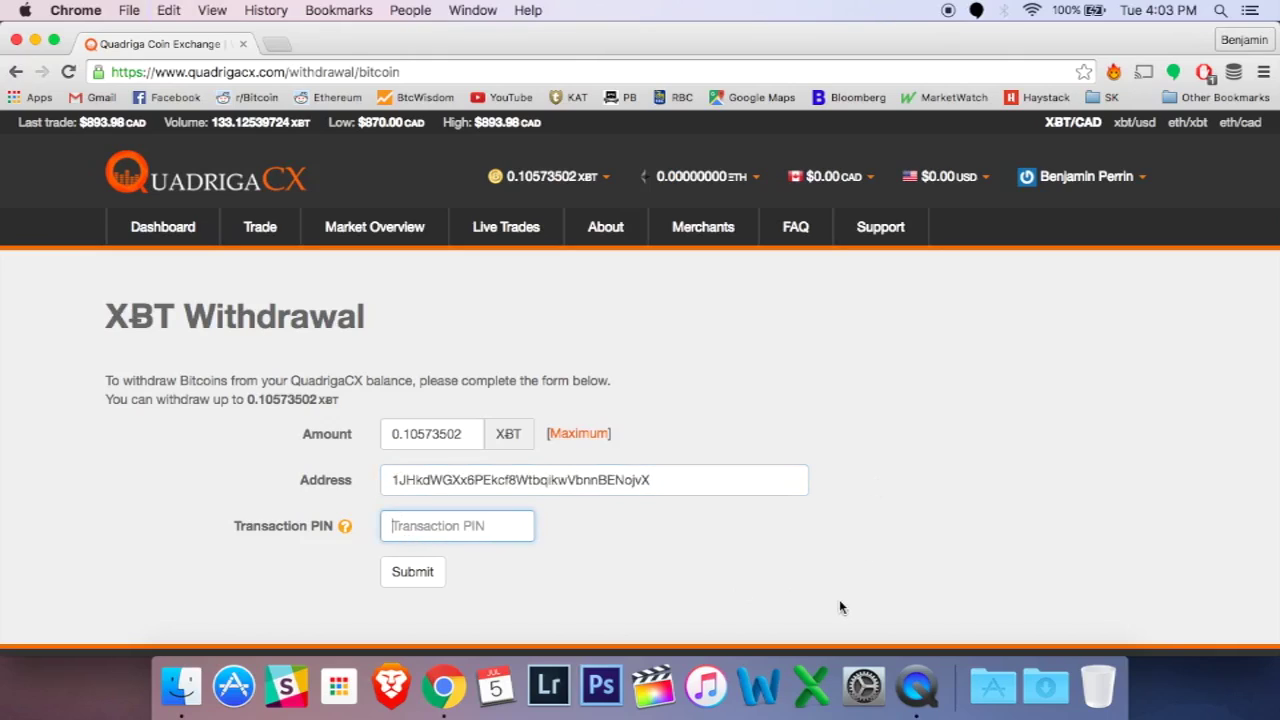
type("****")
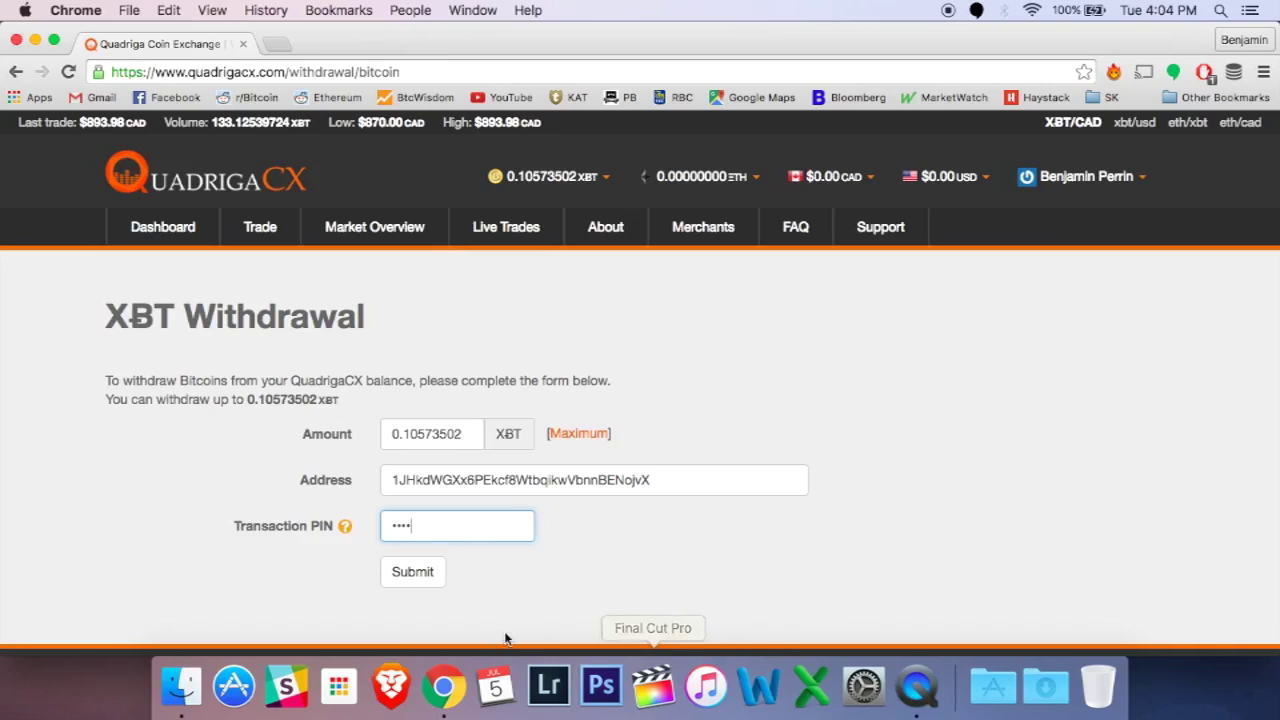
Step: Submit the 0.10573502 XBT withdrawal request
left_click(406, 580)
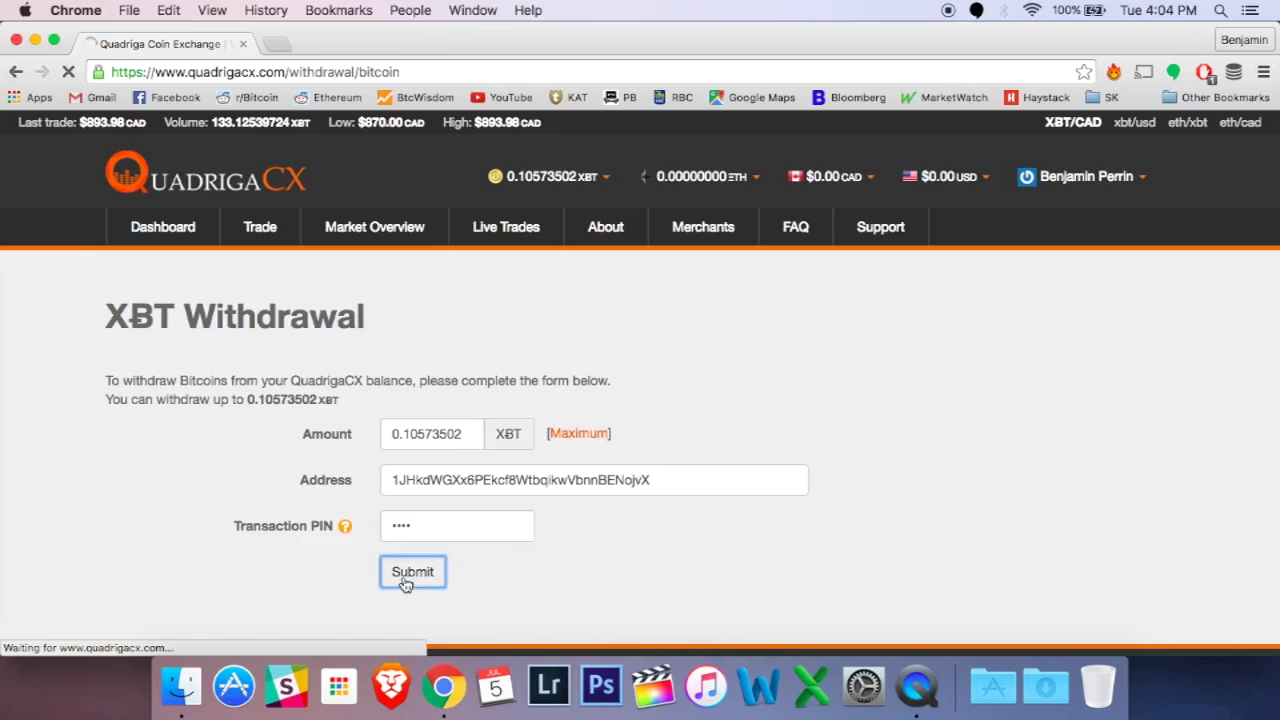